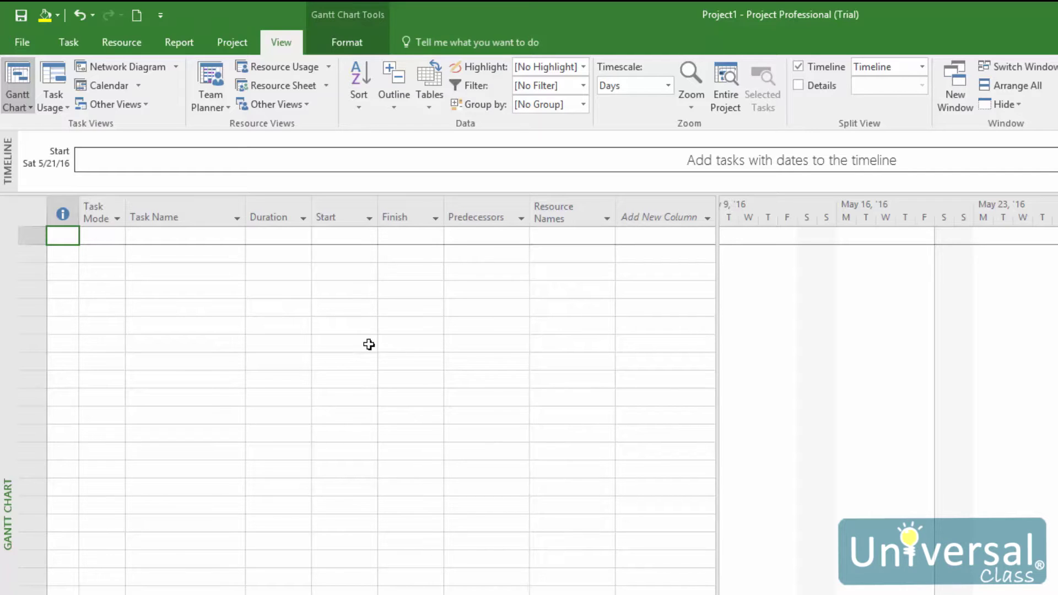
Step: On the Resource Sheet, enter the resources Writer, Editor and Graphic Designer
click(280, 85)
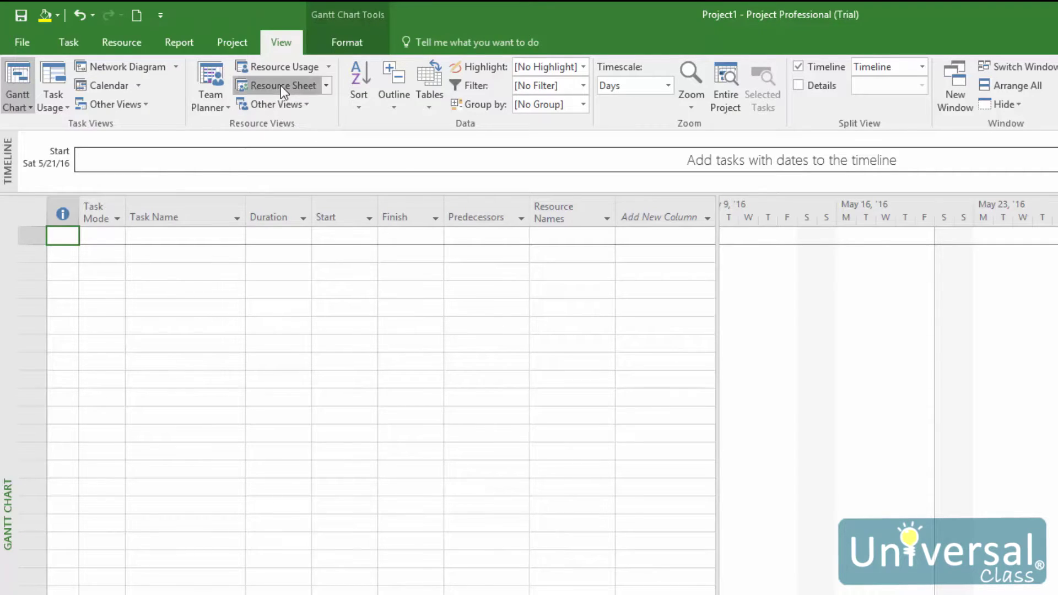
text(Writer)
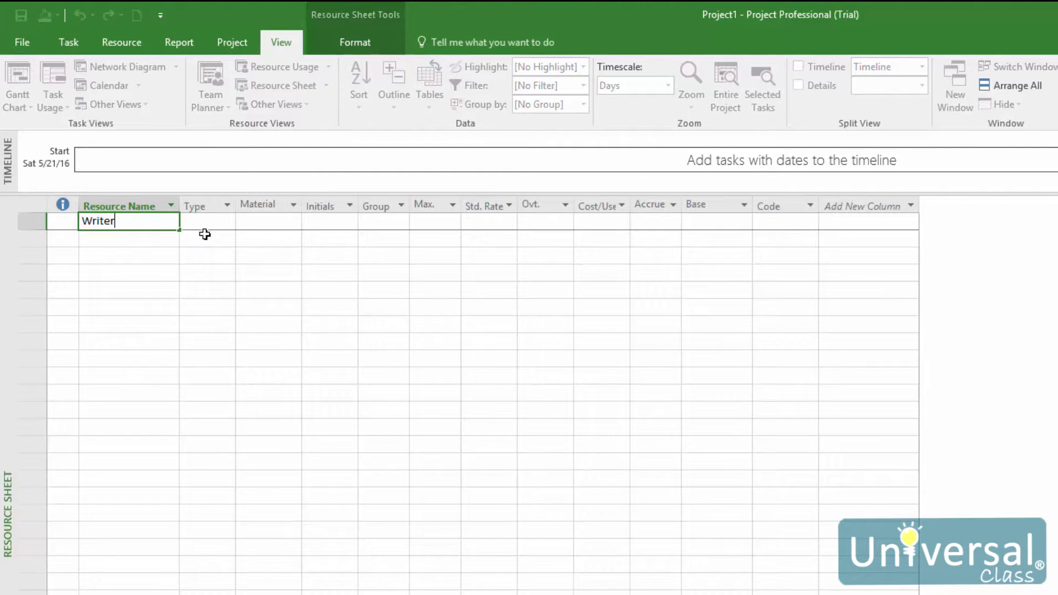
key(Return)
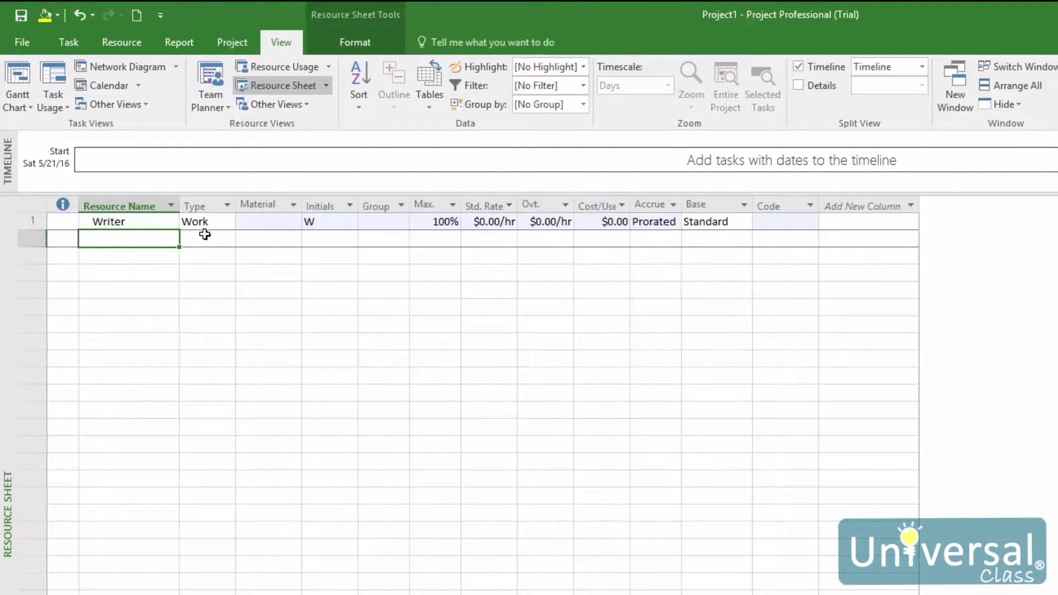
text(Editor)
key(Return)
text(G)
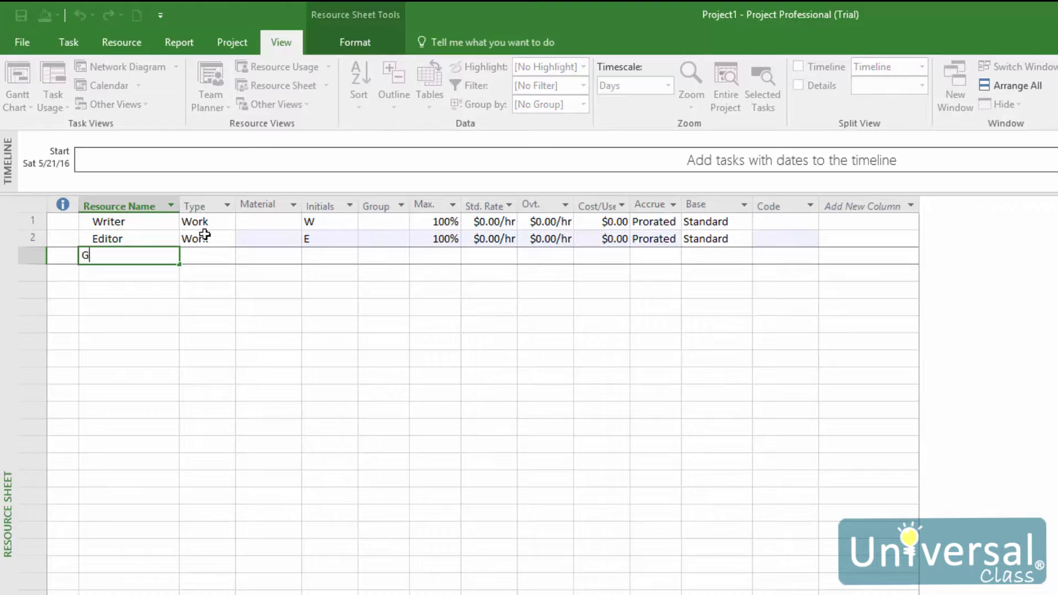
text(raphic Designer)
key(Return)
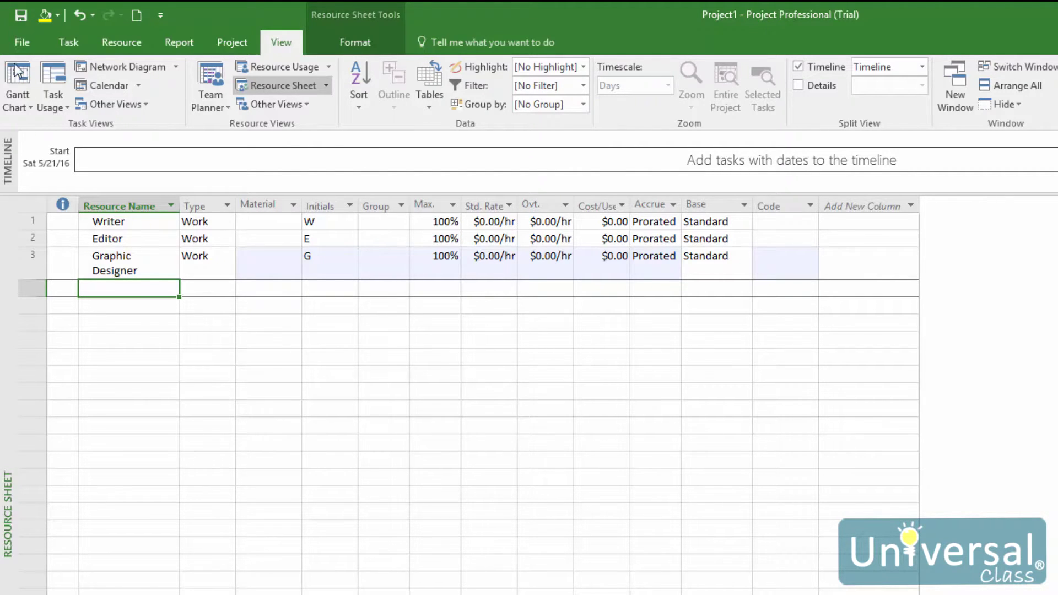
Step: Save the project to Documents as 'Resource Pool - Courses'
click(11, 40)
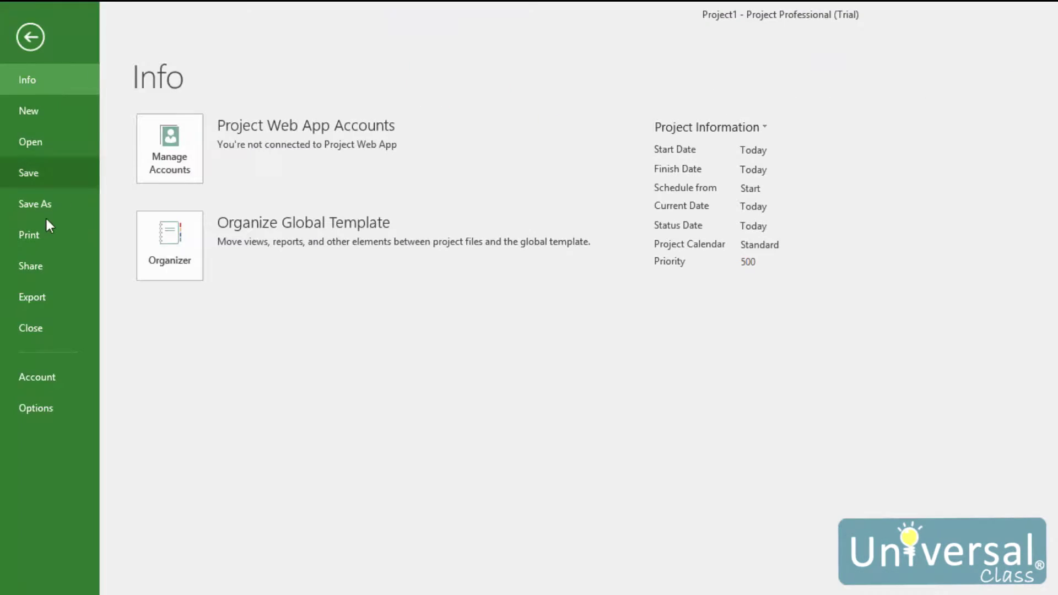
click(41, 198)
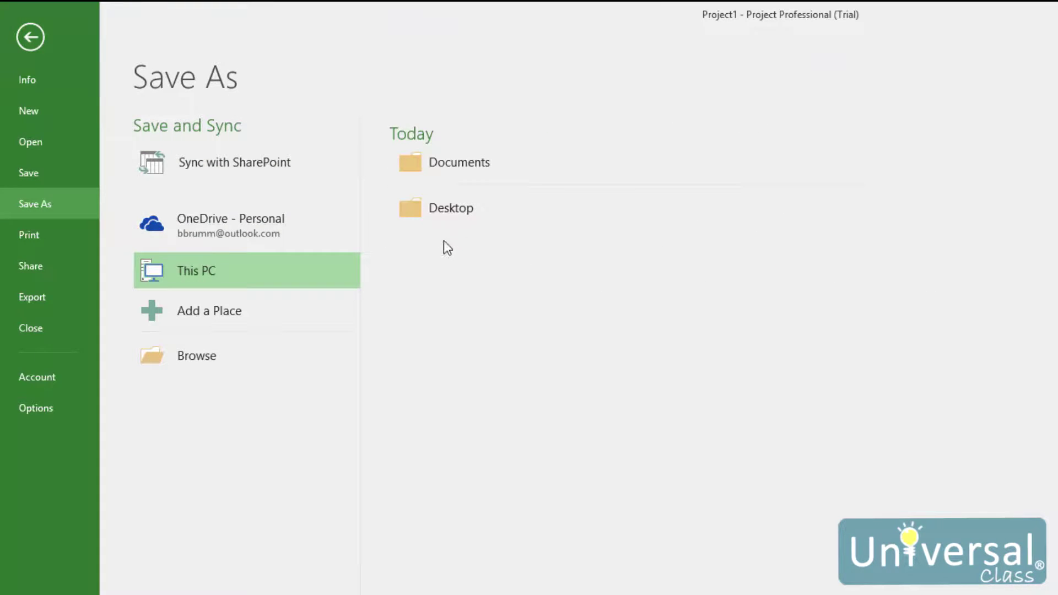
click(461, 164)
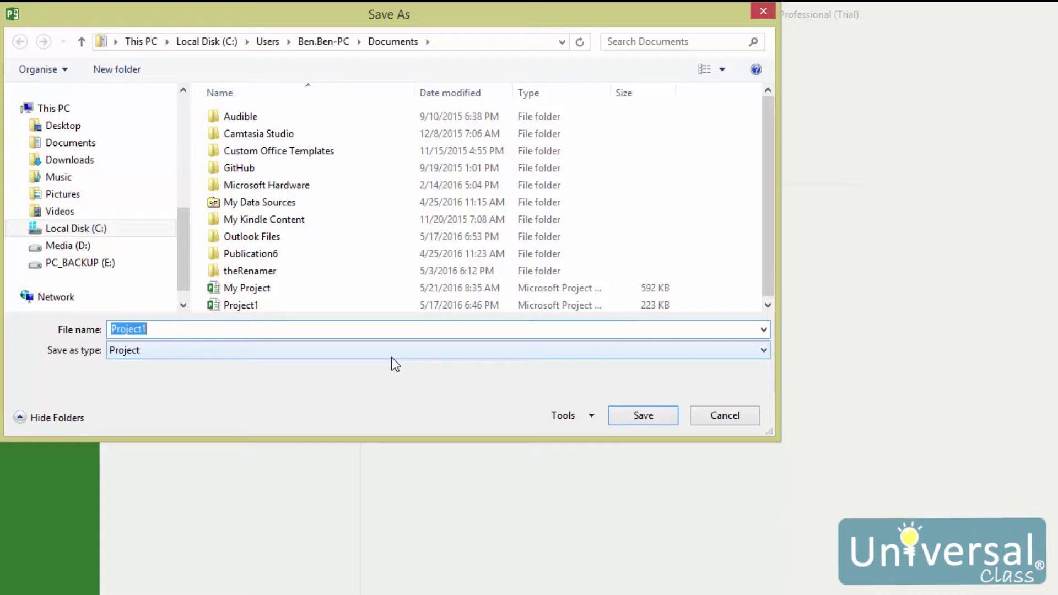
text(Resource Pool - Cours)
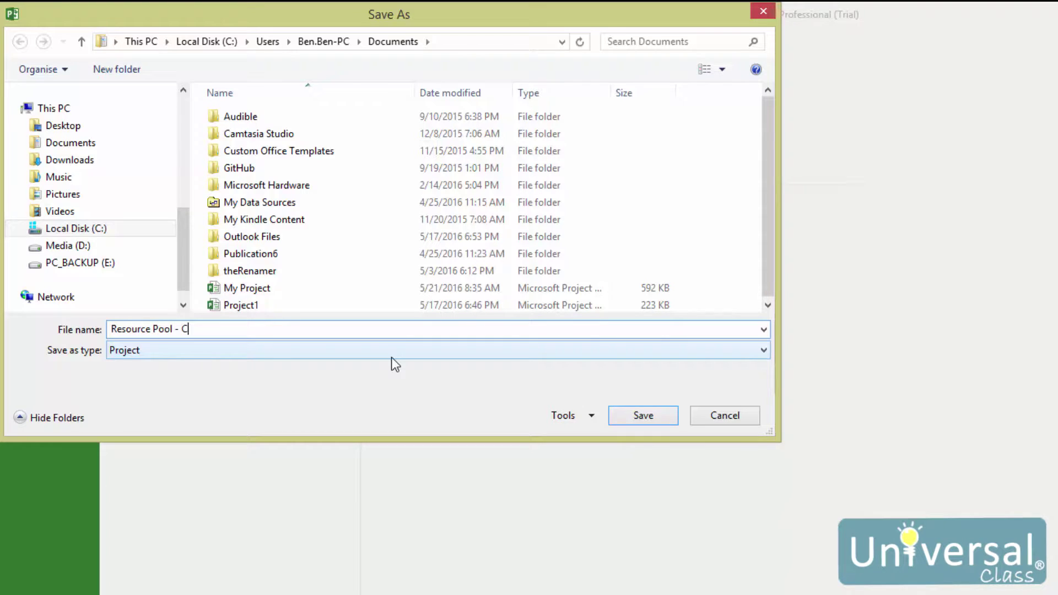
text(es)
key(Return)
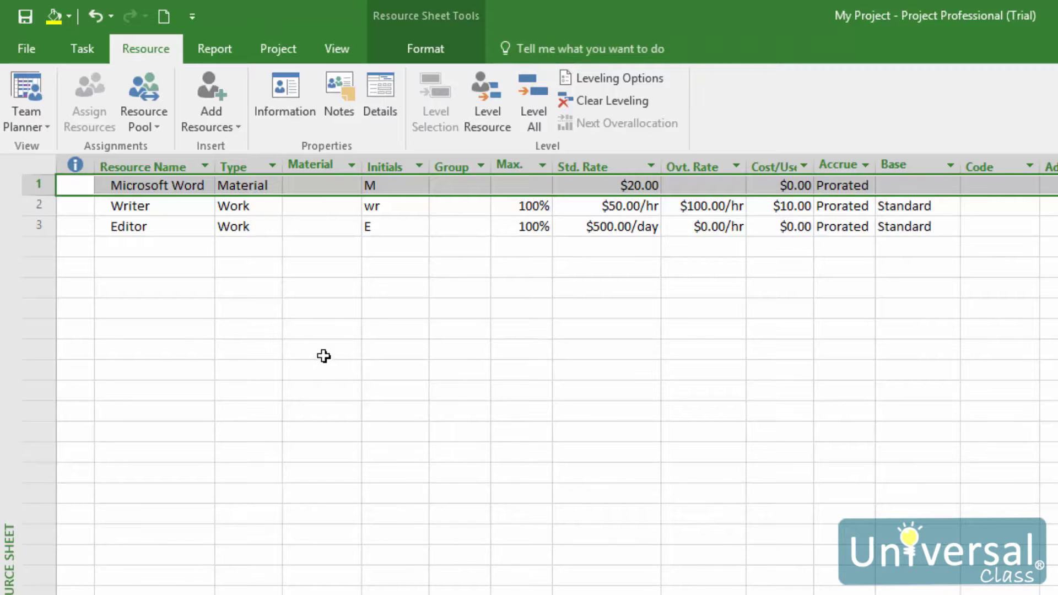
click(339, 48)
click(393, 101)
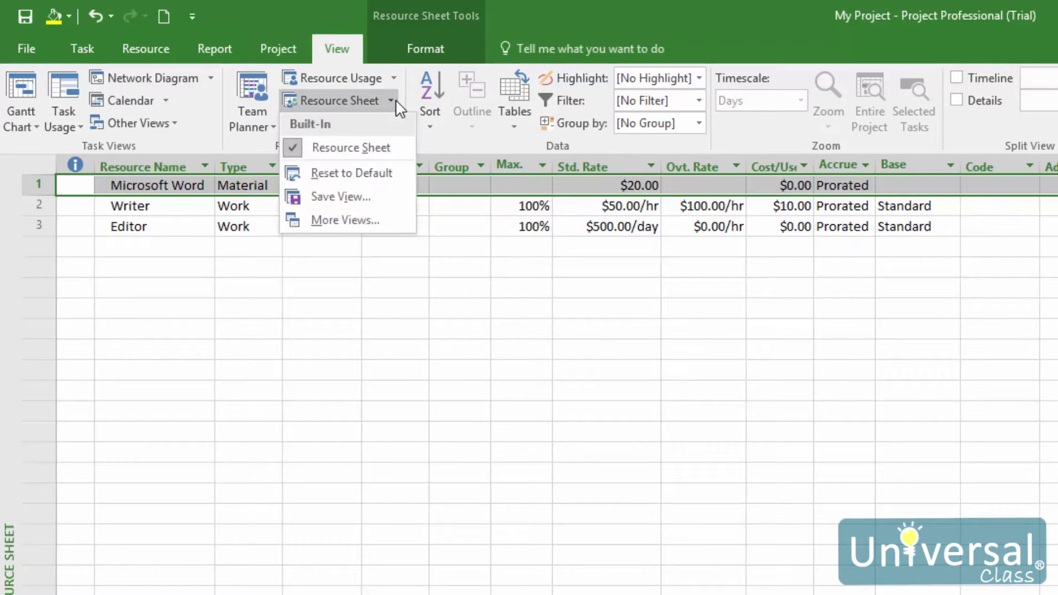
click(392, 101)
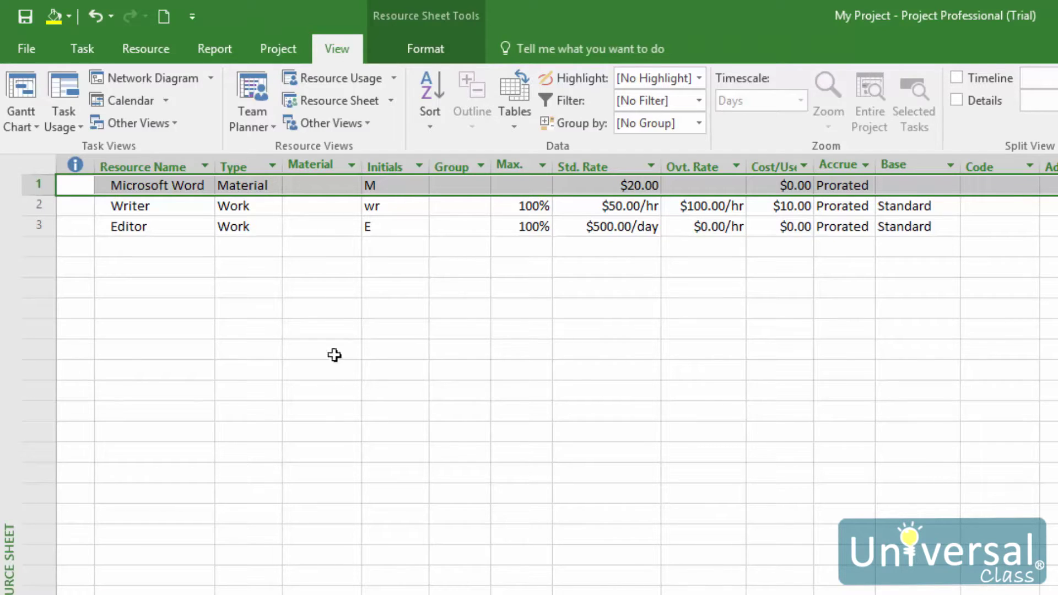
click(33, 48)
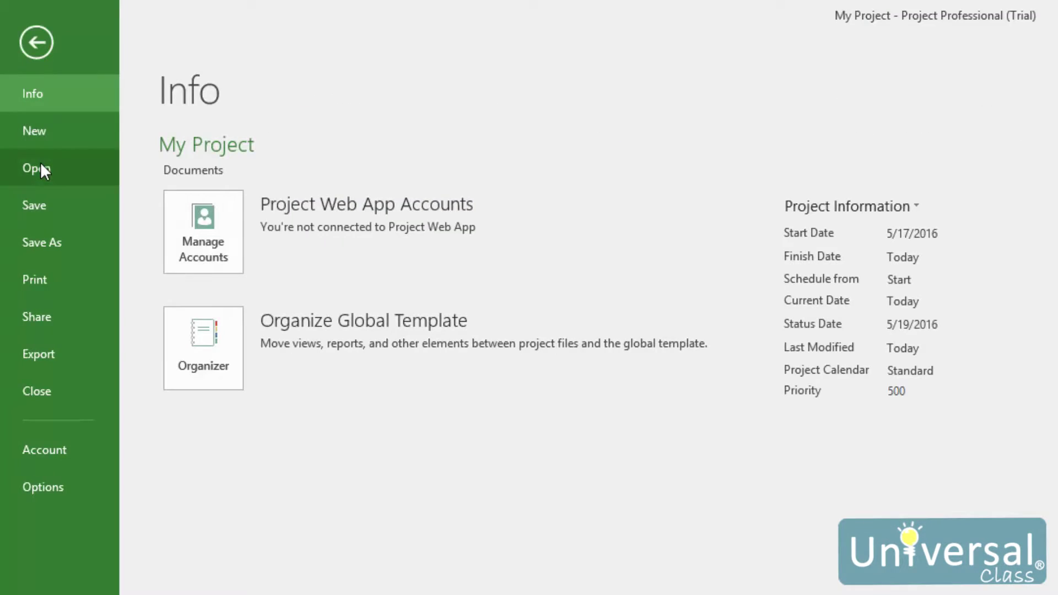
click(36, 165)
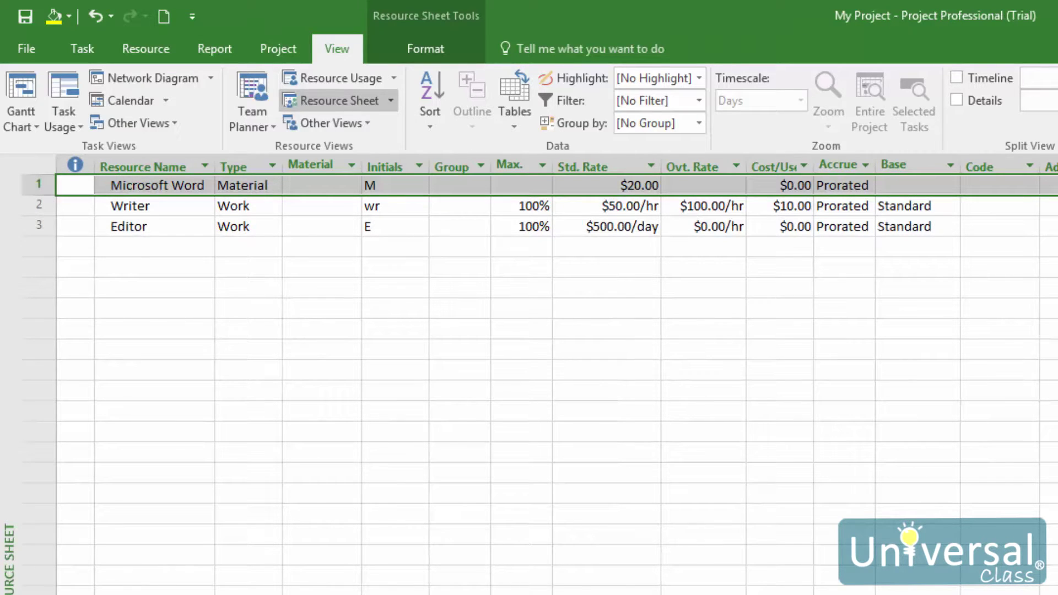
click(146, 48)
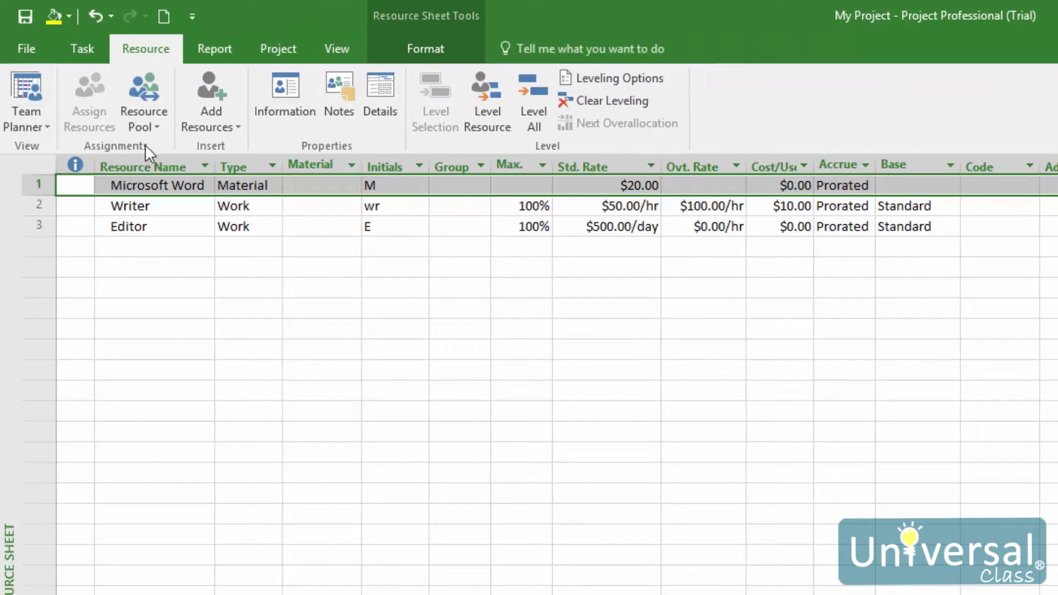
Step: Use resources from Resource Pool - Courses with Sharer takes precedence, accepting the currency warning
click(144, 127)
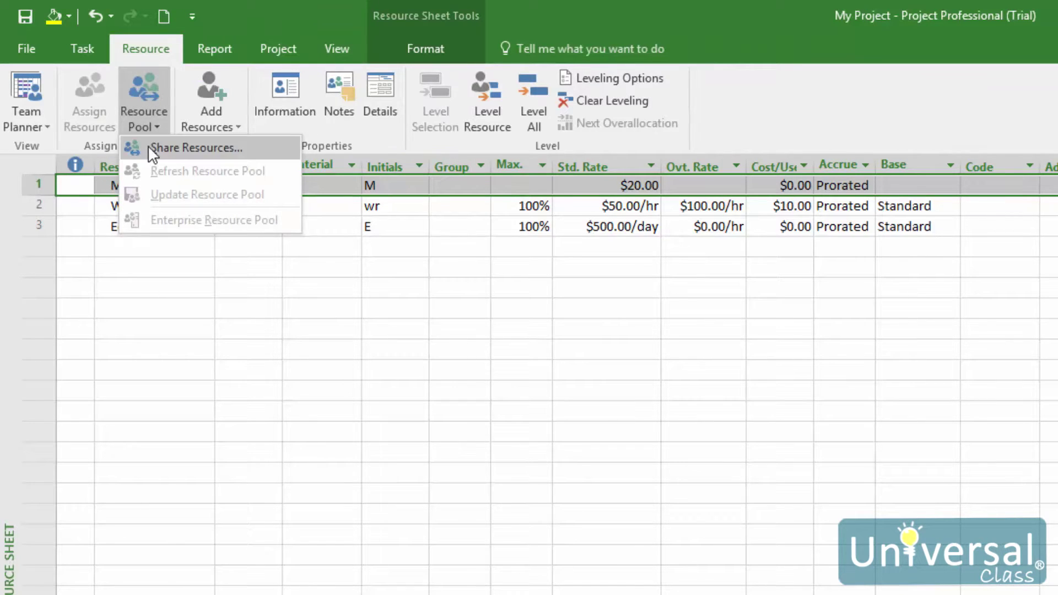
click(148, 146)
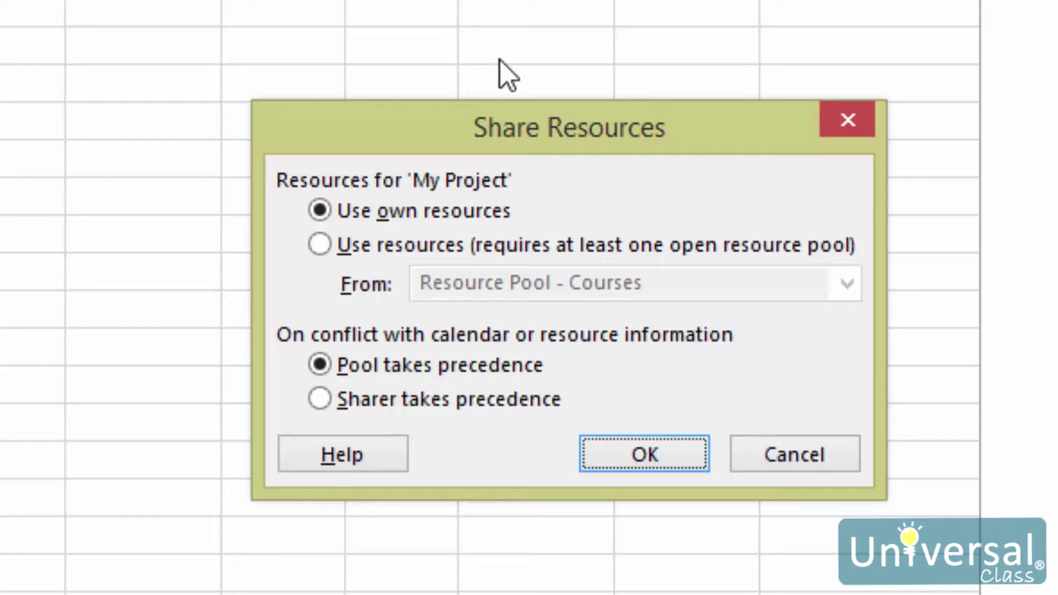
click(442, 244)
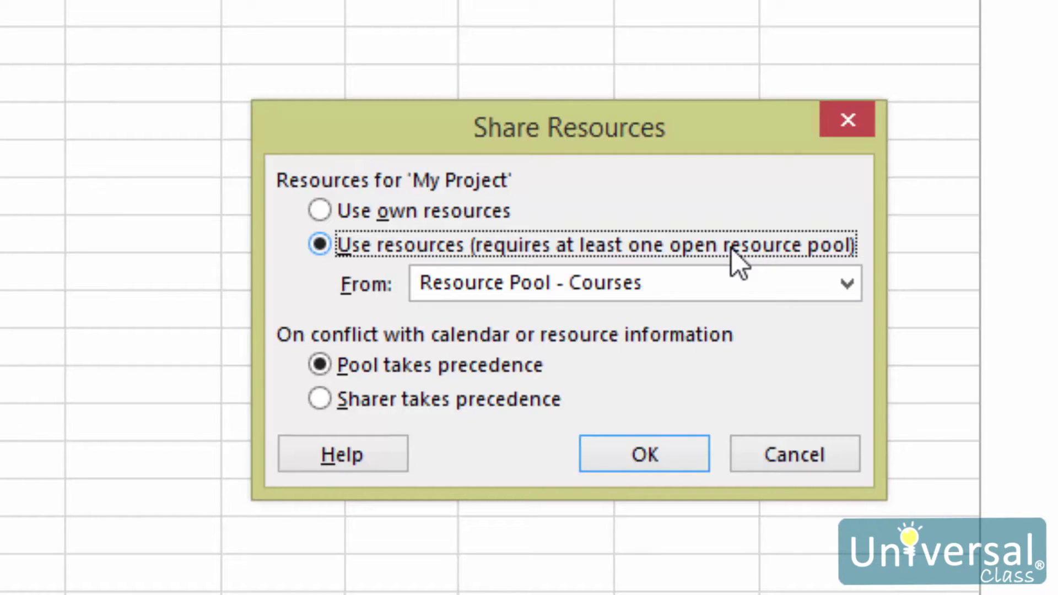
click(355, 399)
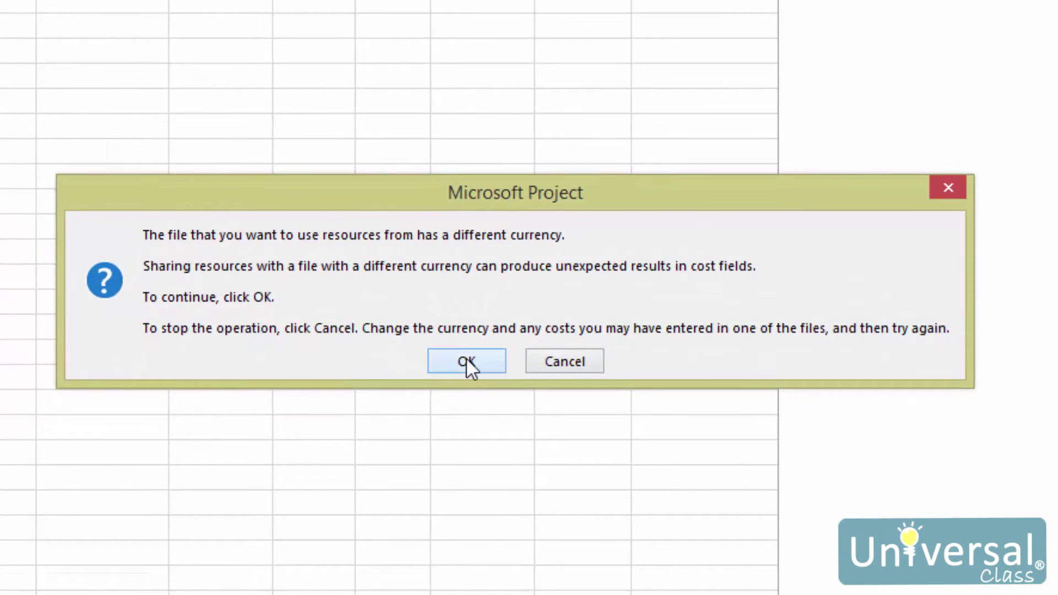
click(467, 362)
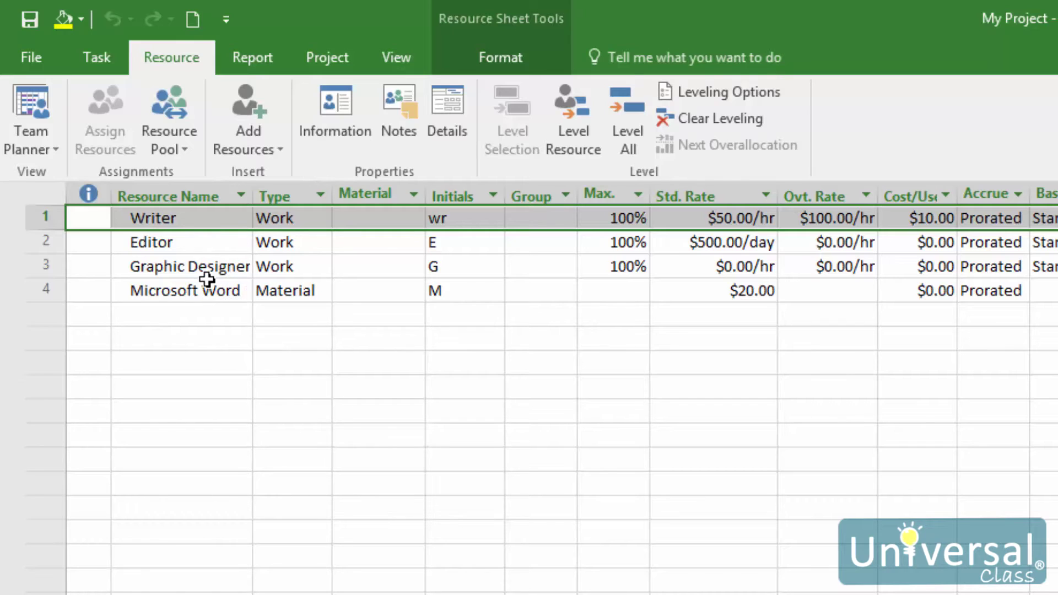
Step: Glance at the Resource Pool options, then display the Resource Usage view
click(178, 144)
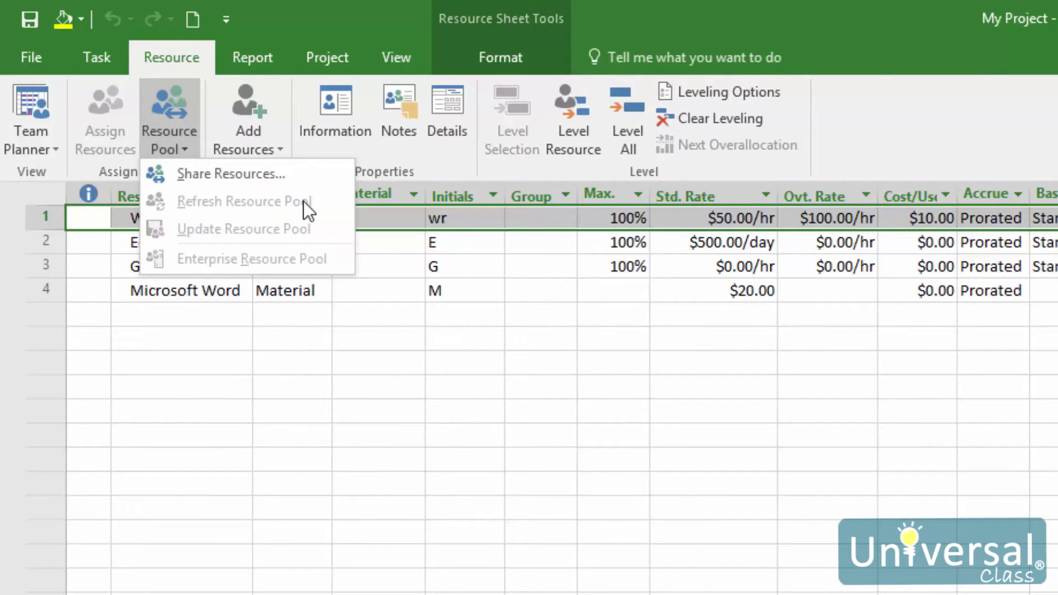
click(236, 348)
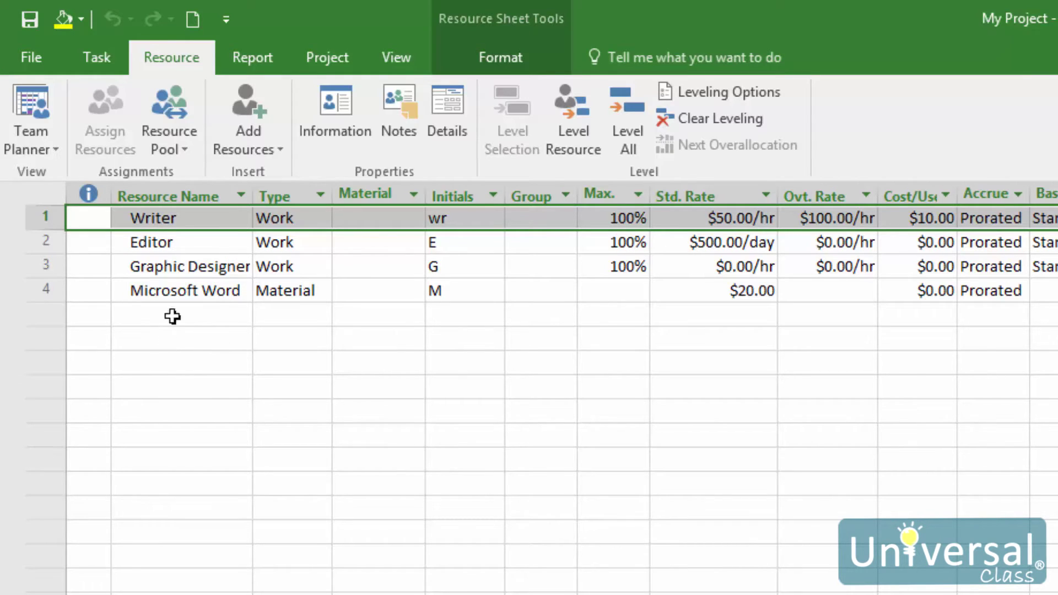
click(409, 57)
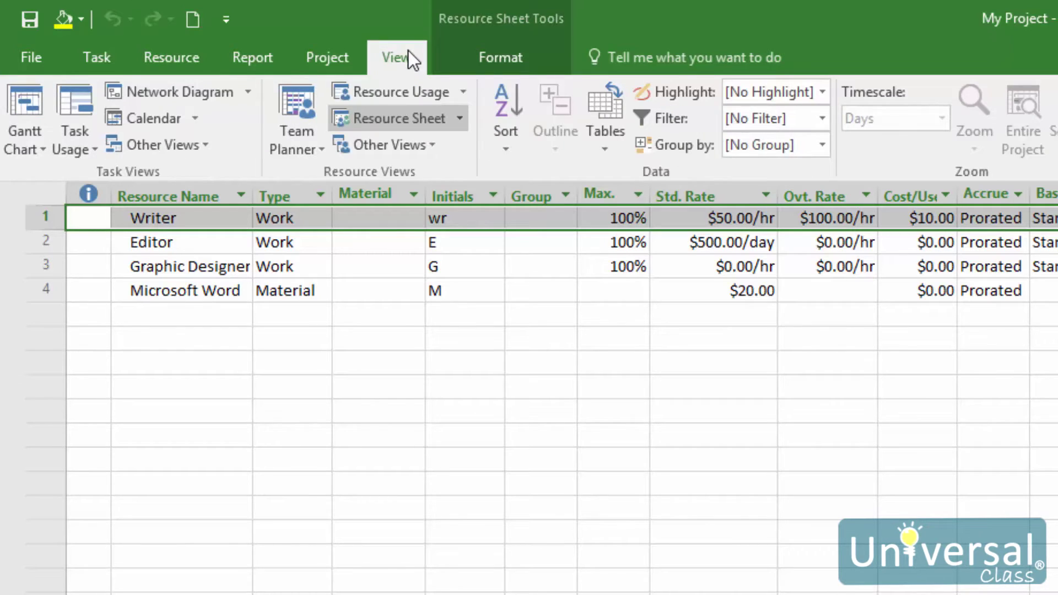
click(422, 103)
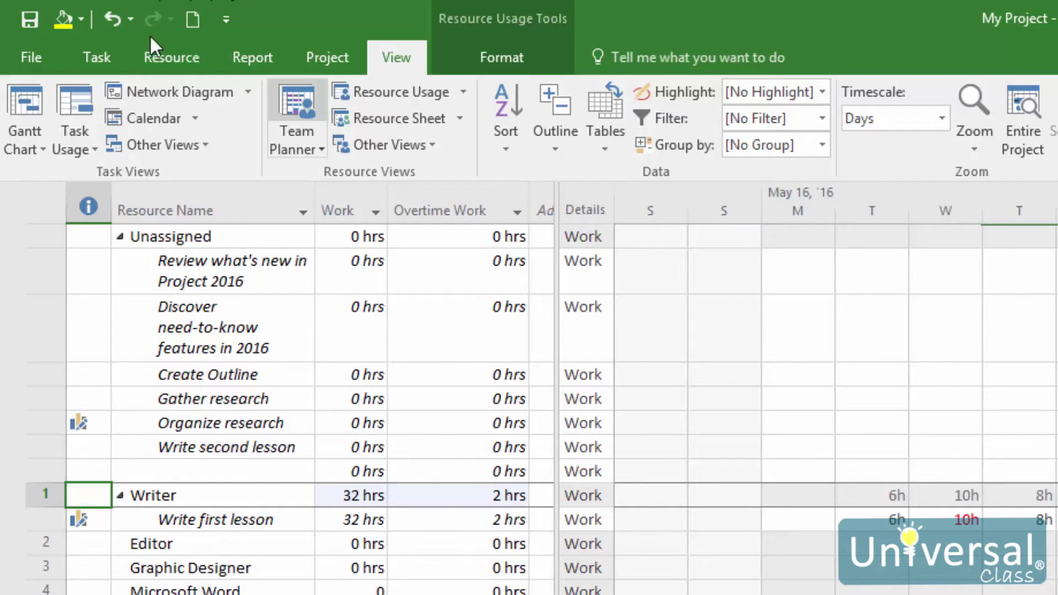
click(185, 53)
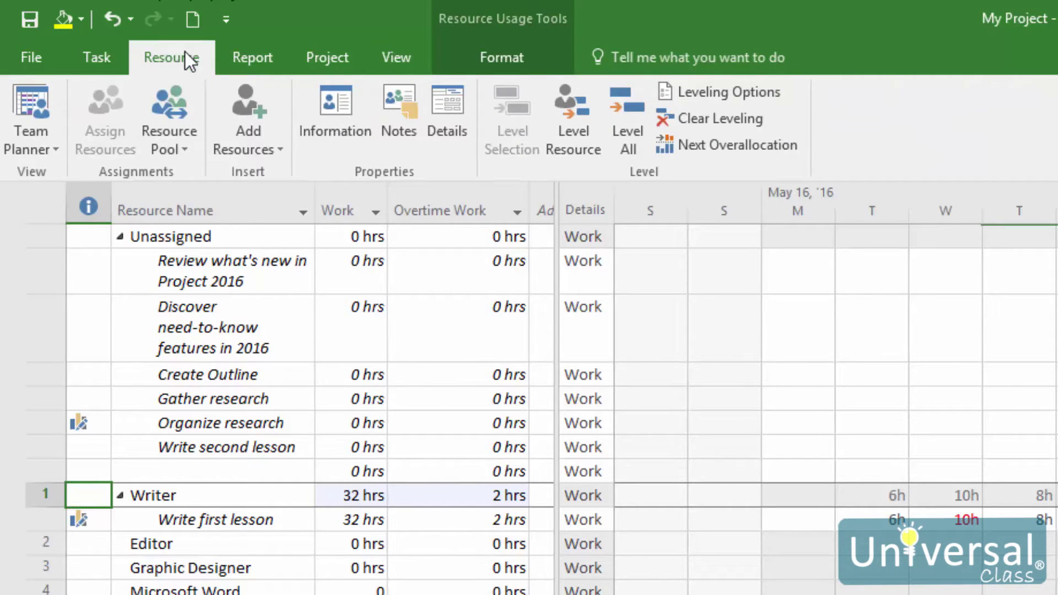
click(172, 148)
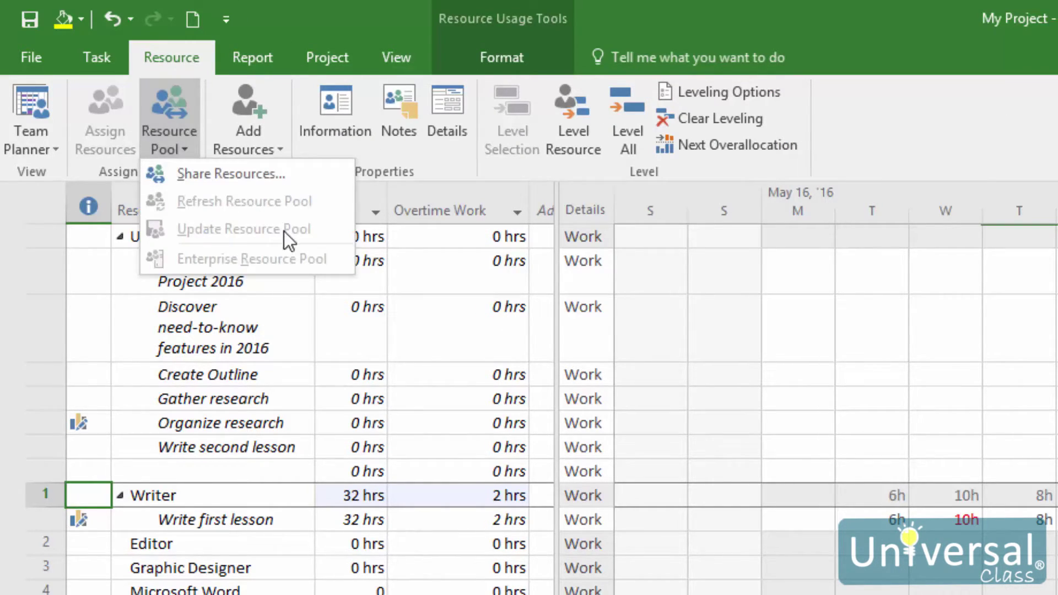
click(177, 139)
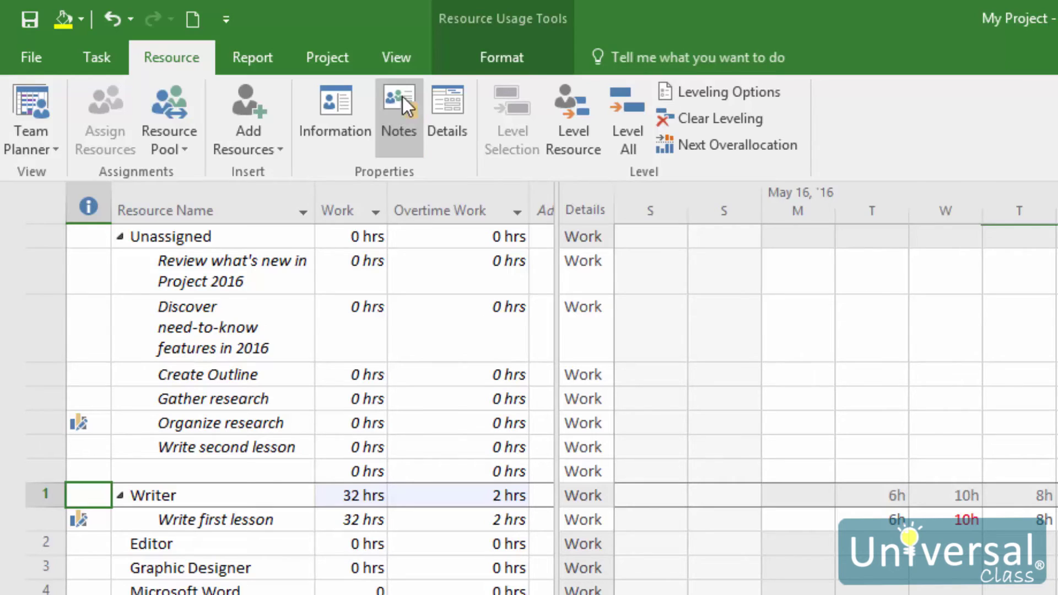
click(391, 59)
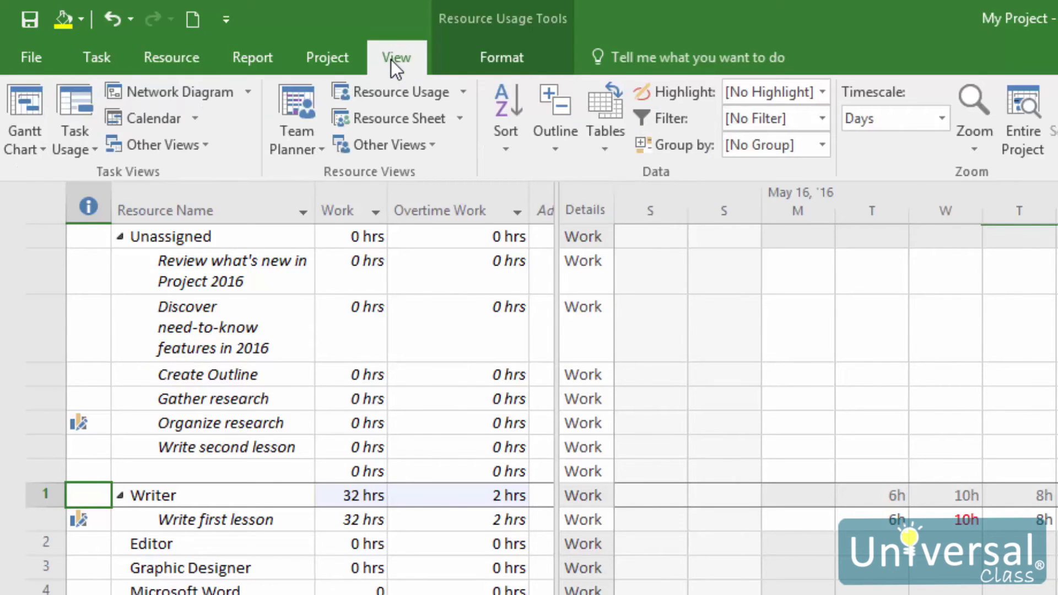
Step: In Gantt Chart at the Write first lesson row, choose Project1 from Documents as the subproject
click(24, 98)
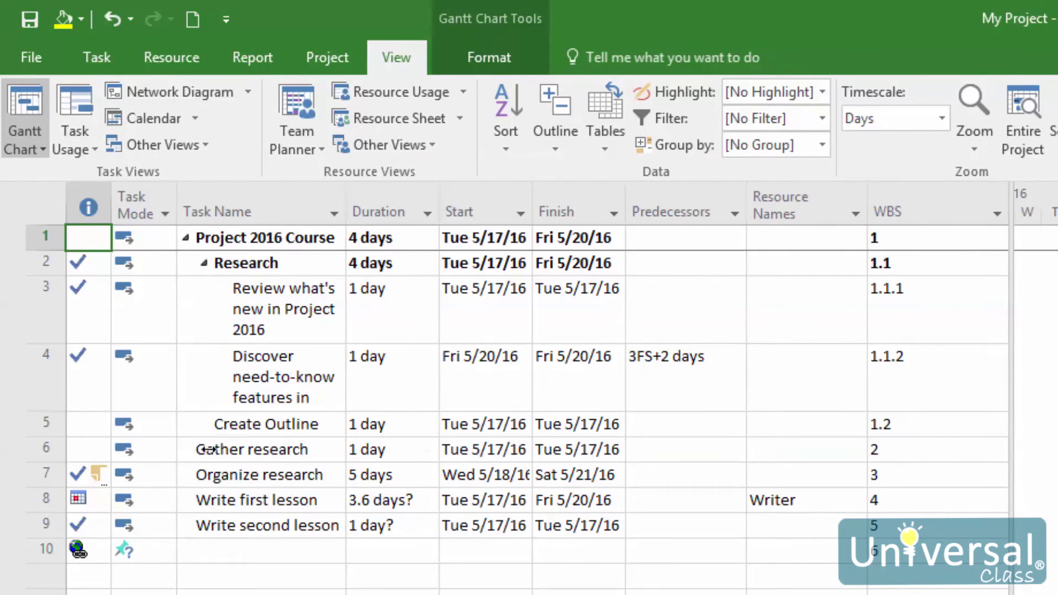
click(255, 500)
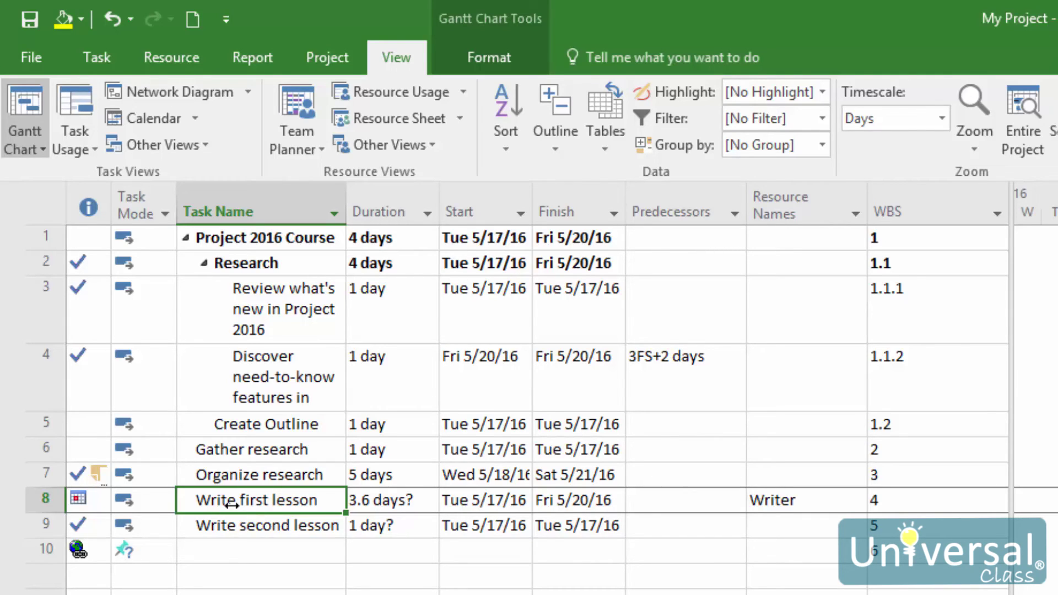
click(327, 57)
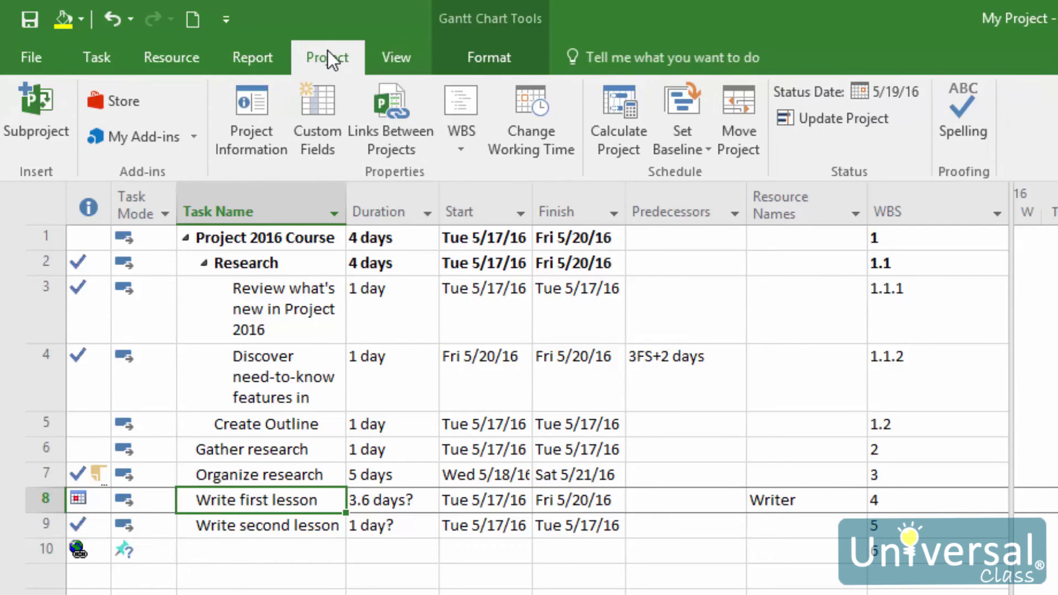
click(21, 104)
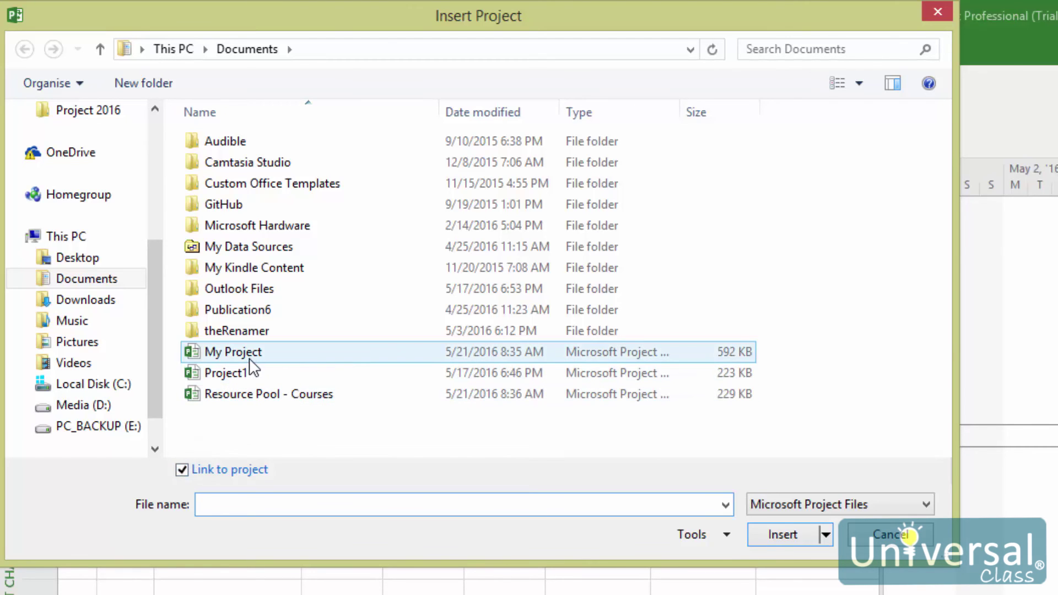
click(250, 376)
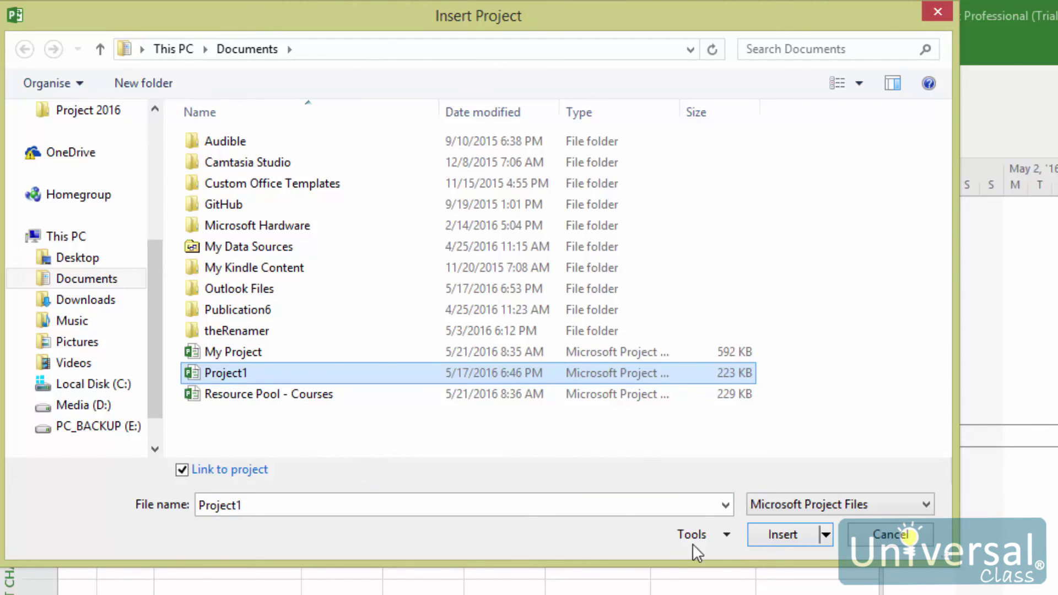